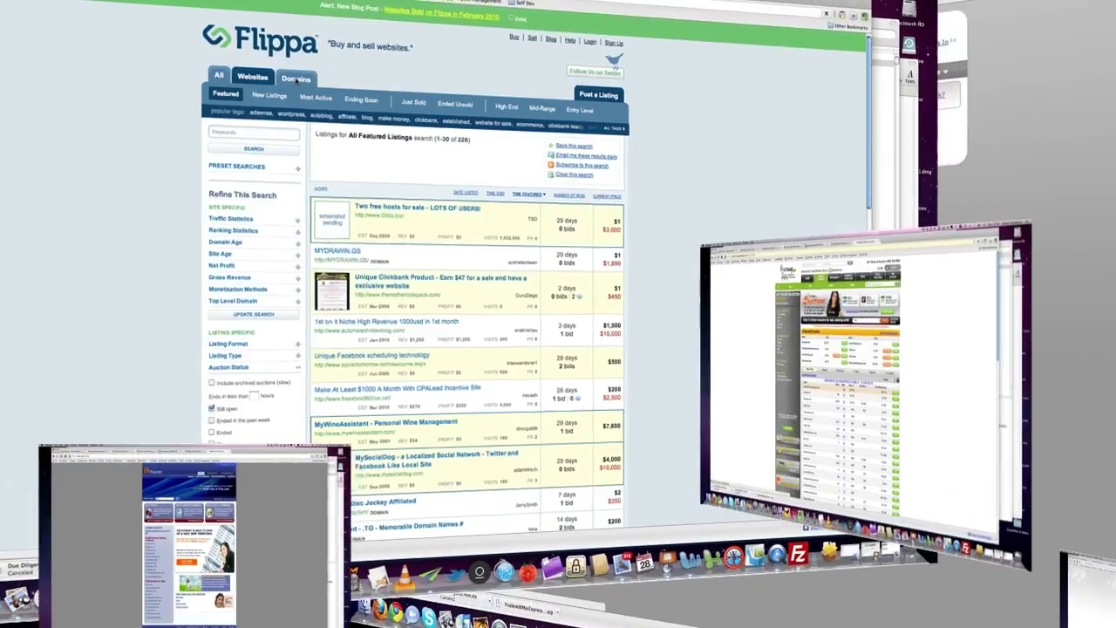
# Step: Filter Flippa's listings to domains for sale and browse the Featured Domains
pyautogui.click(296, 78)
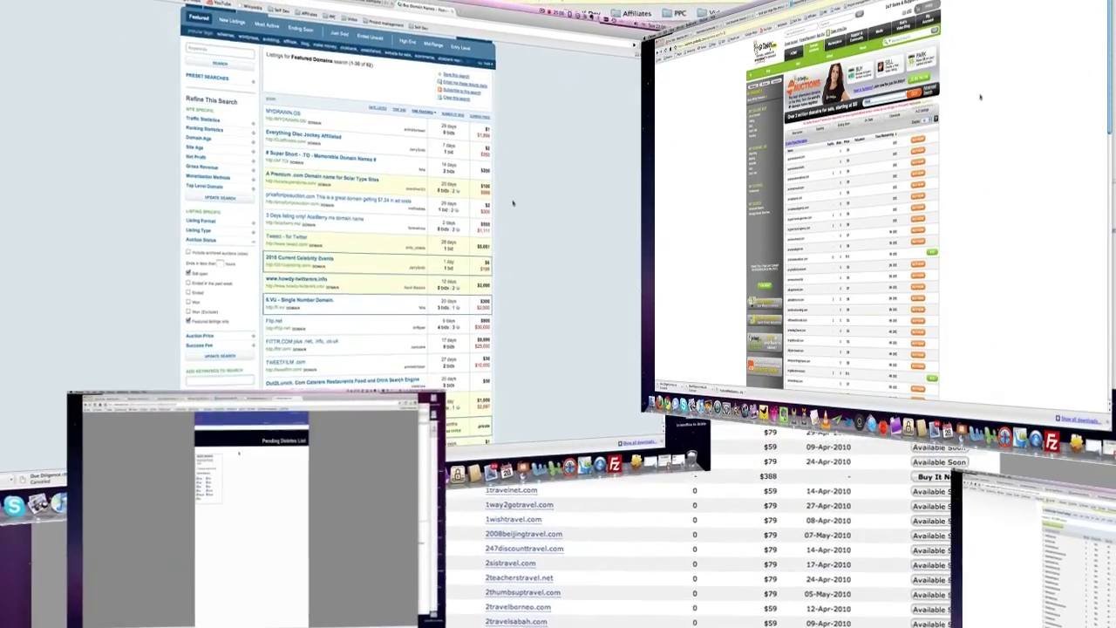
pyautogui.scroll(-3, 462, 196)
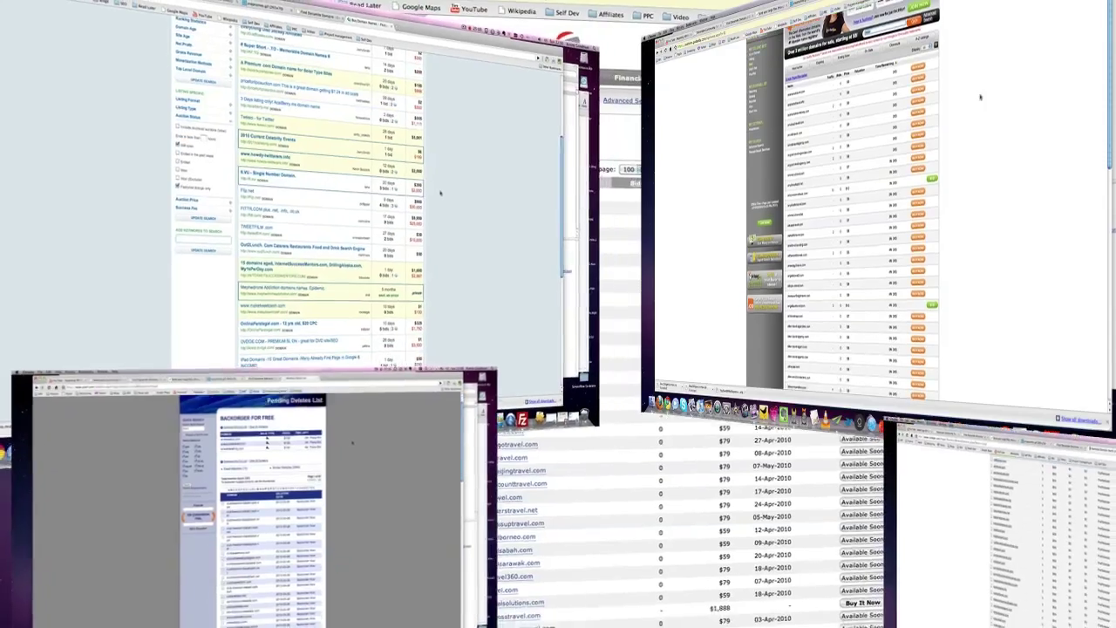
pyautogui.scroll(-3, 425, 190)
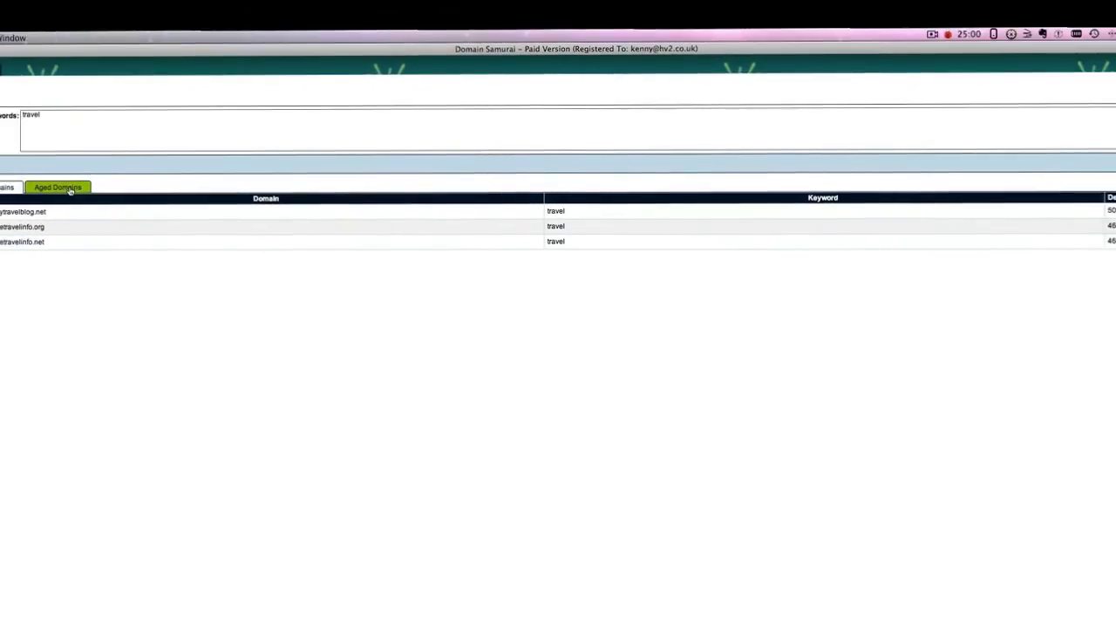
# Step: List the aged domains found for 'travel', sorted by PageRank, and scroll through them
pyautogui.click(39, 178)
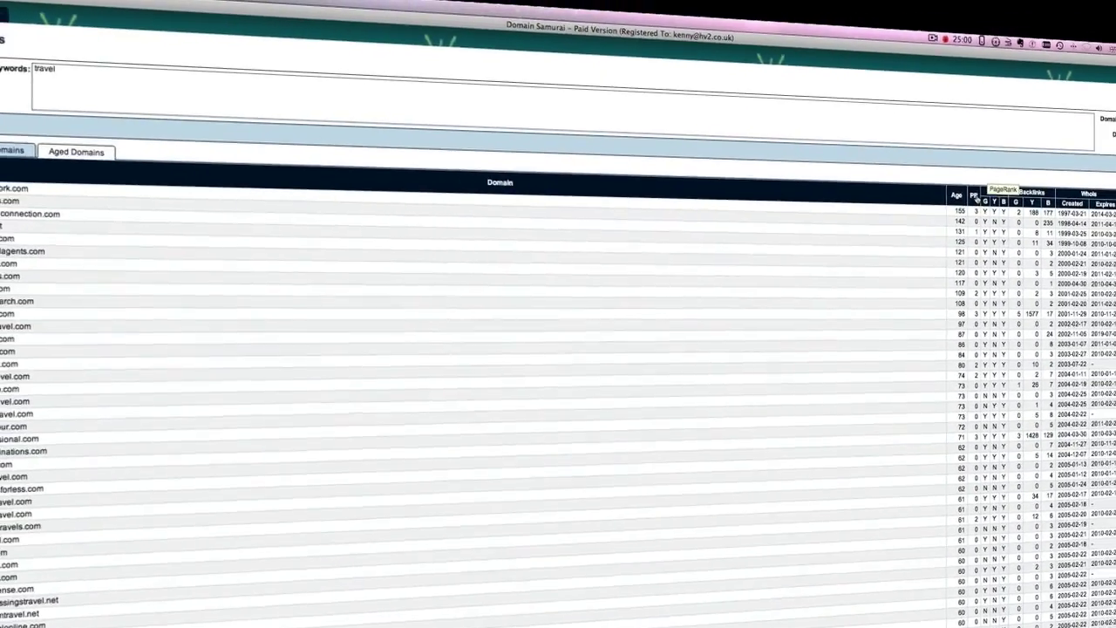
pyautogui.click(974, 196)
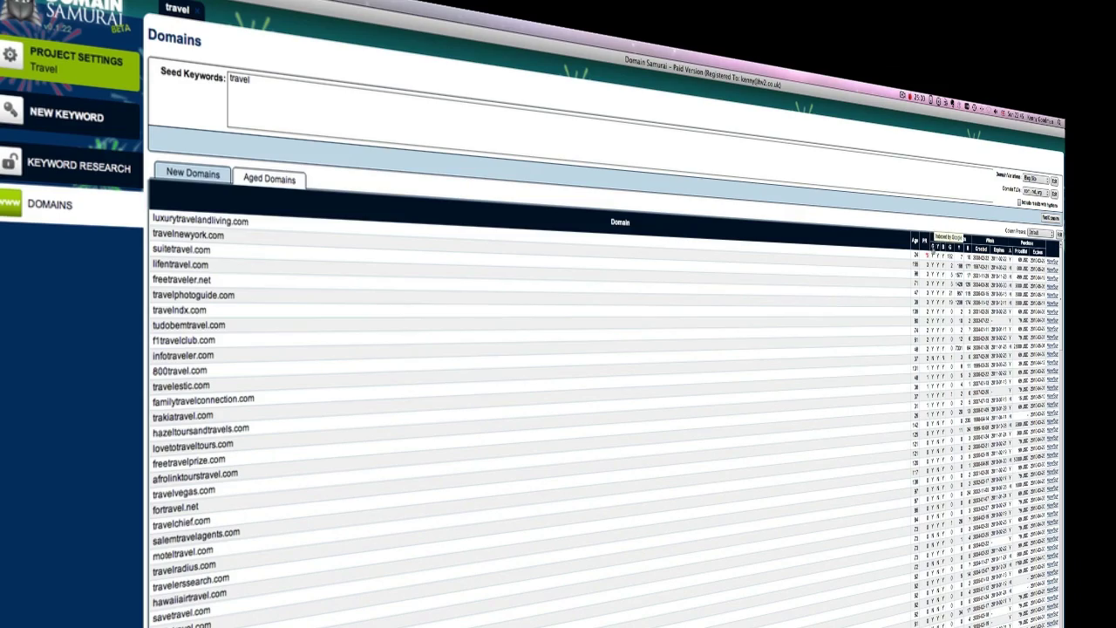
pyautogui.scroll(-10, 558, 419)
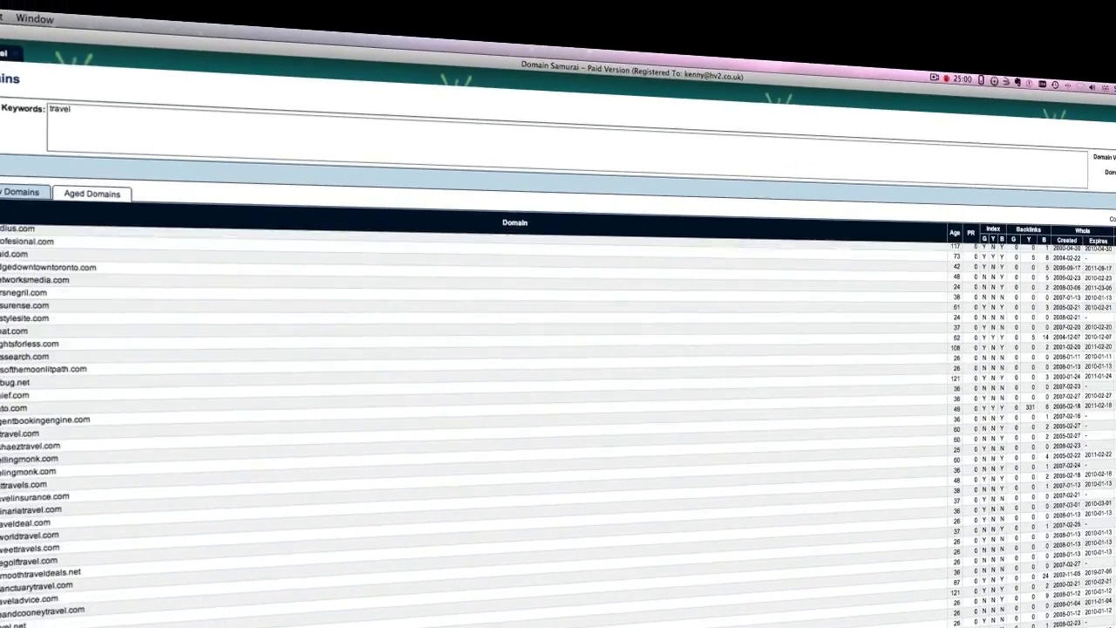
pyautogui.scroll(-6, 558, 419)
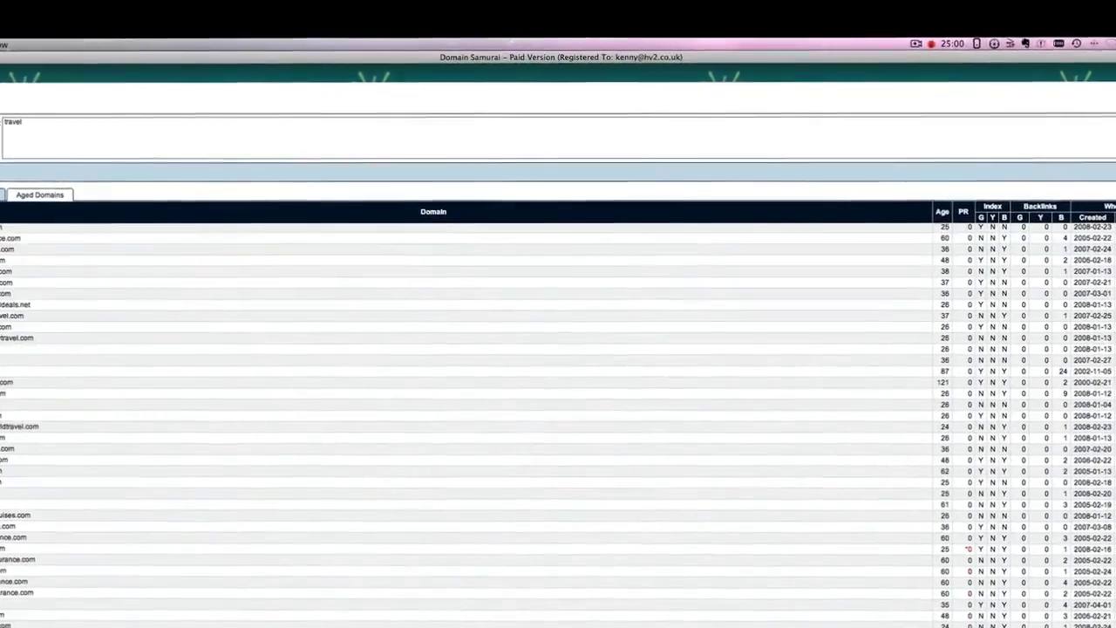
pyautogui.scroll(-9, 558, 419)
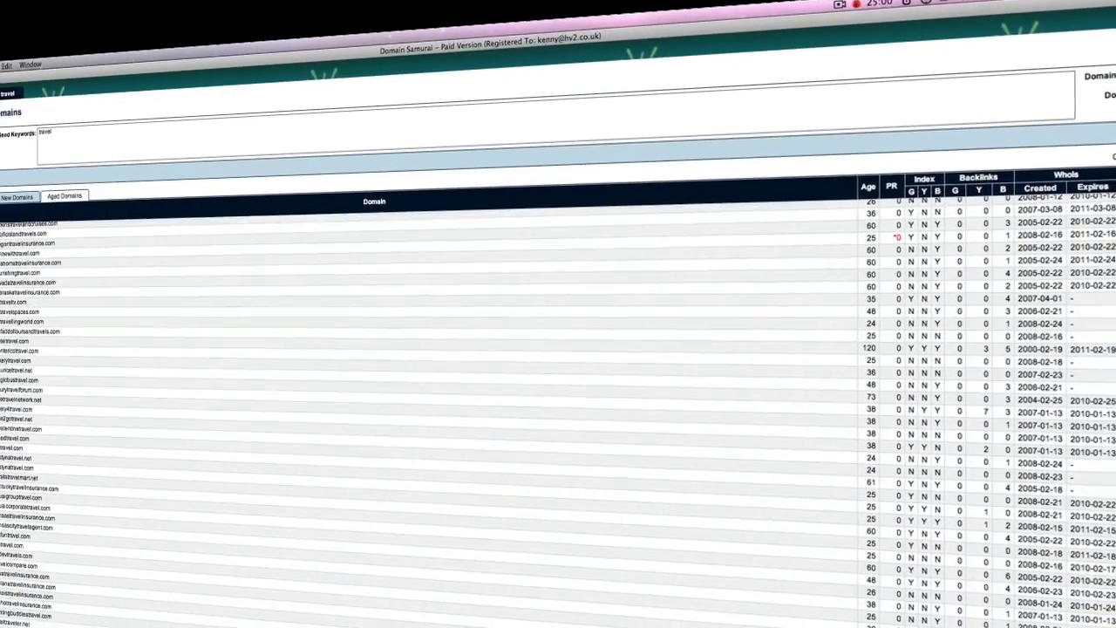
pyautogui.scroll(-6, 559, 418)
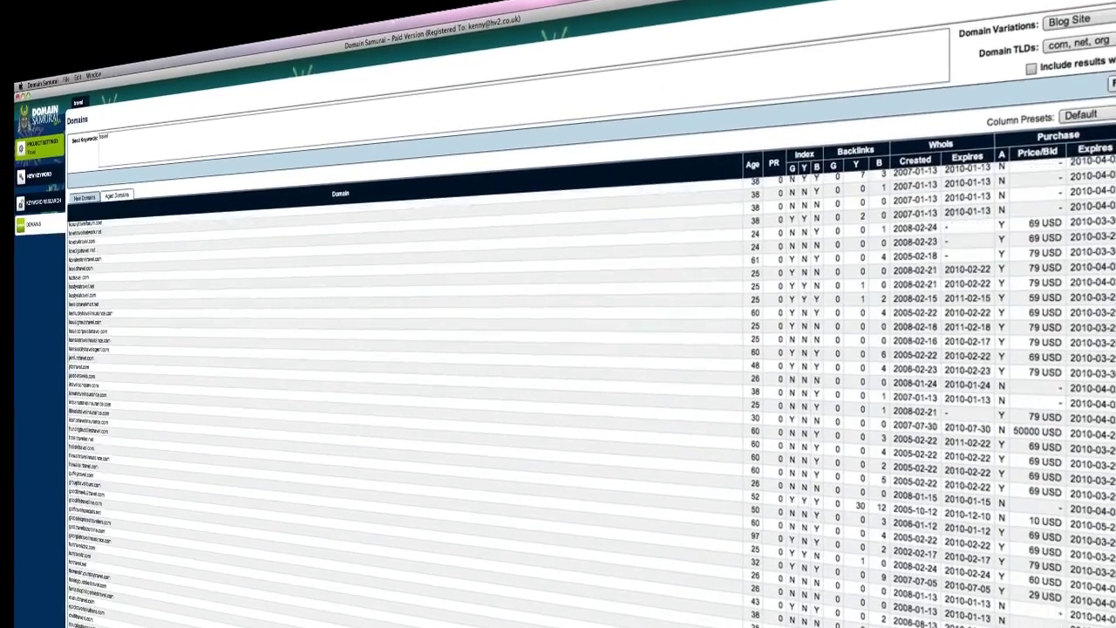
pyautogui.scroll(-4, 1001, 580)
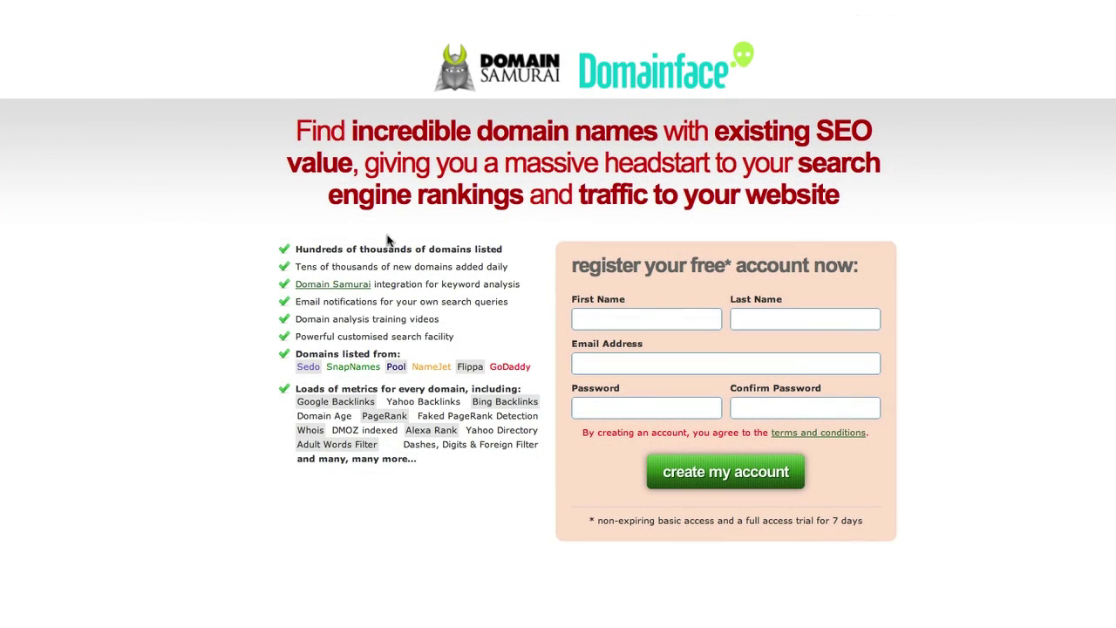
# Step: Enter the user's first and last name in the Domainface signup form
pyautogui.click(621, 316)
pyautogui.press('Tab')
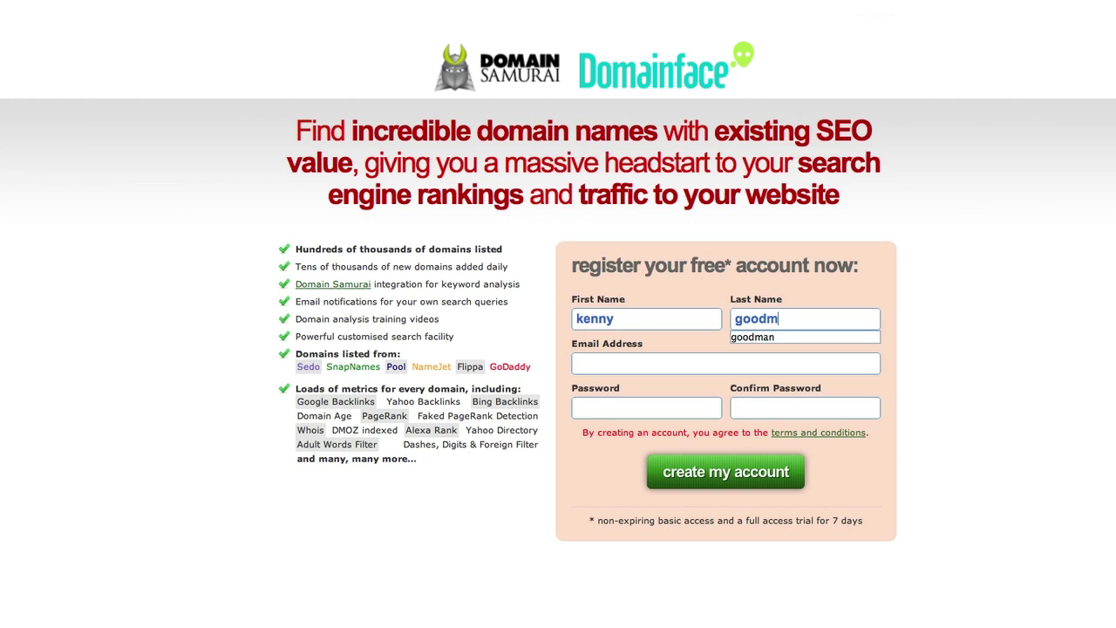
# Step: Fill in the autofilled e-mail address and a matching password, then create the account
pyautogui.click(588, 366)
pyautogui.write('k')
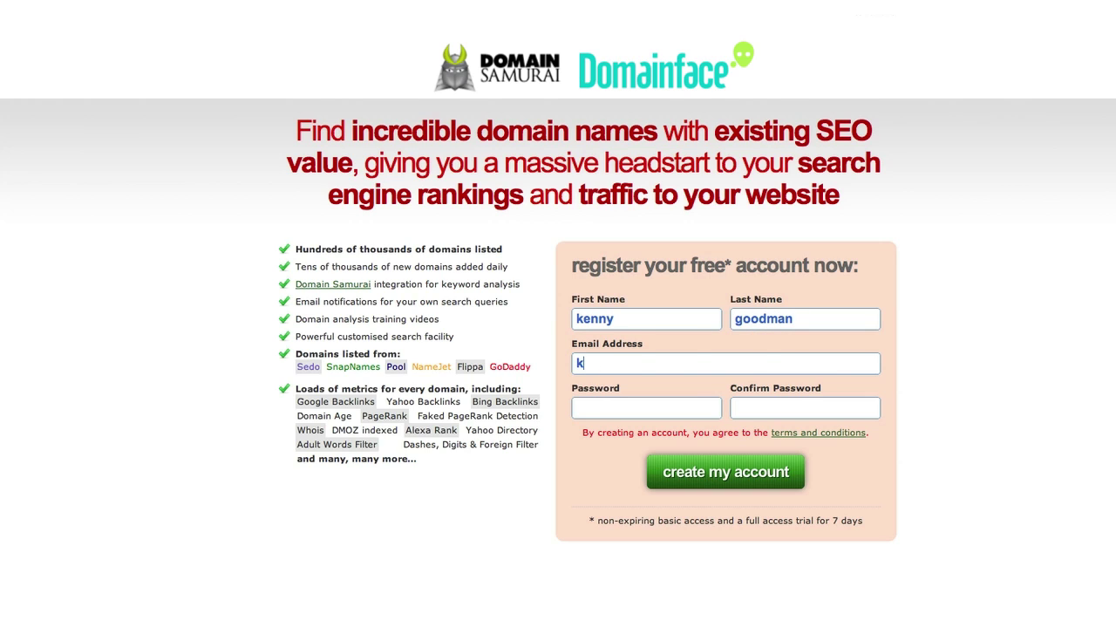
pyautogui.click(567, 397)
pyautogui.click(598, 416)
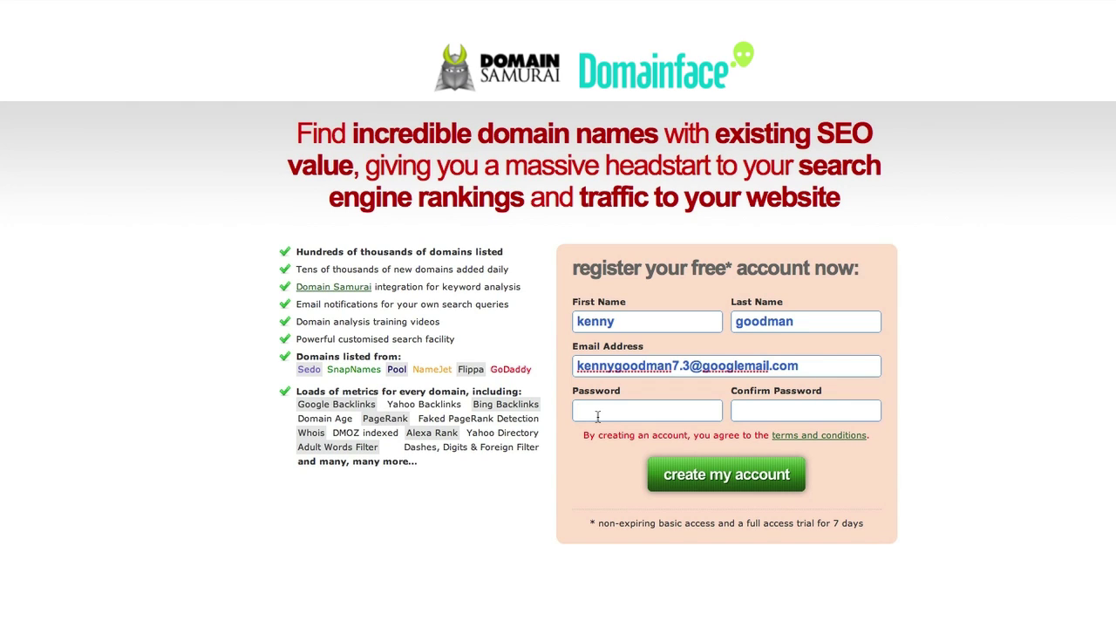
pyautogui.write('••••••••')
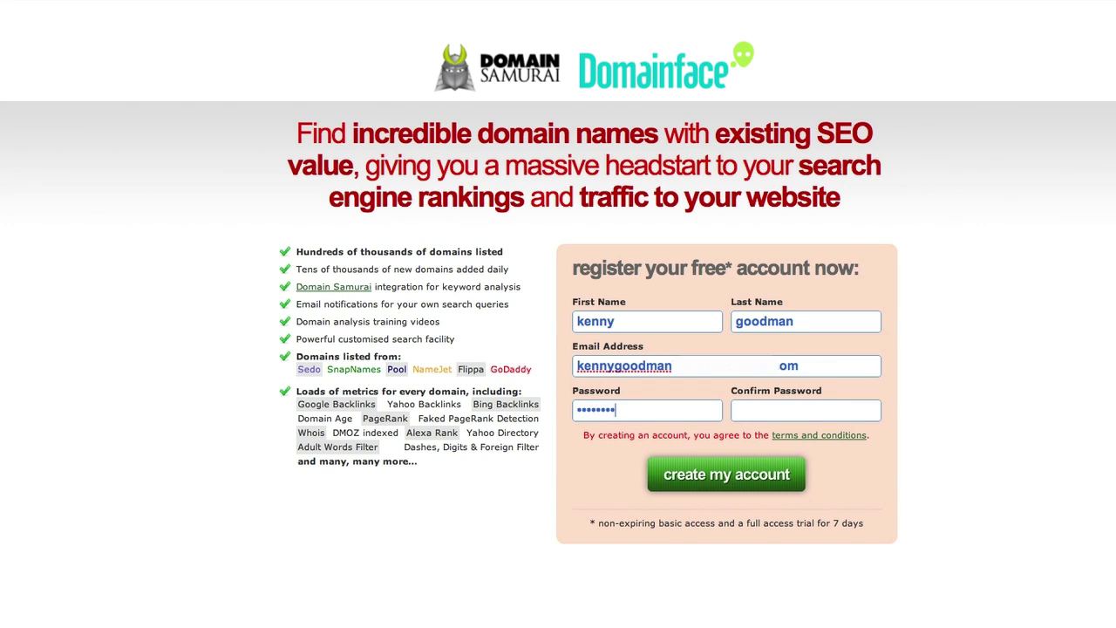
pyautogui.press('Tab')
pyautogui.write('••••••••')
pyautogui.click(721, 474)
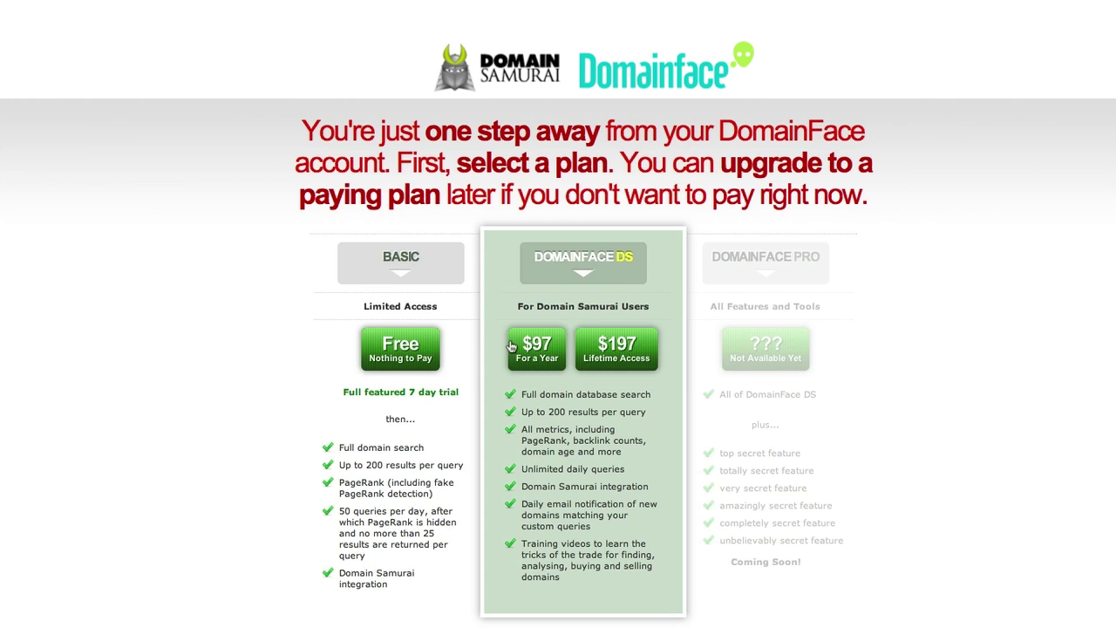
pyautogui.click(539, 347)
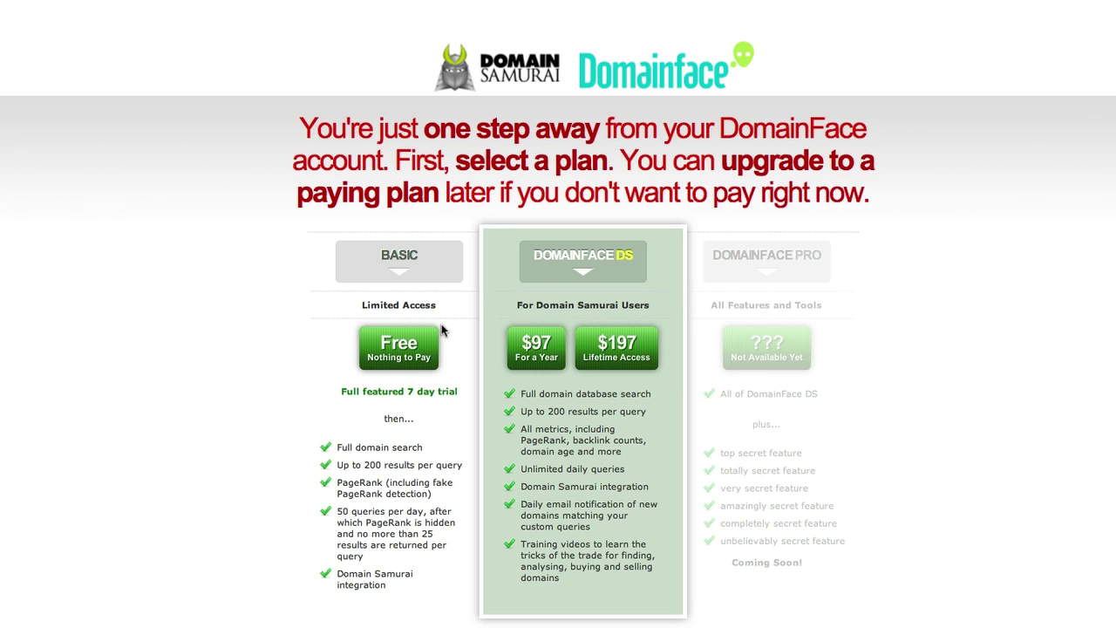
# Step: Select the free Basic plan ('Nothing to Pay') to finish Domainface registration
pyautogui.click(414, 354)
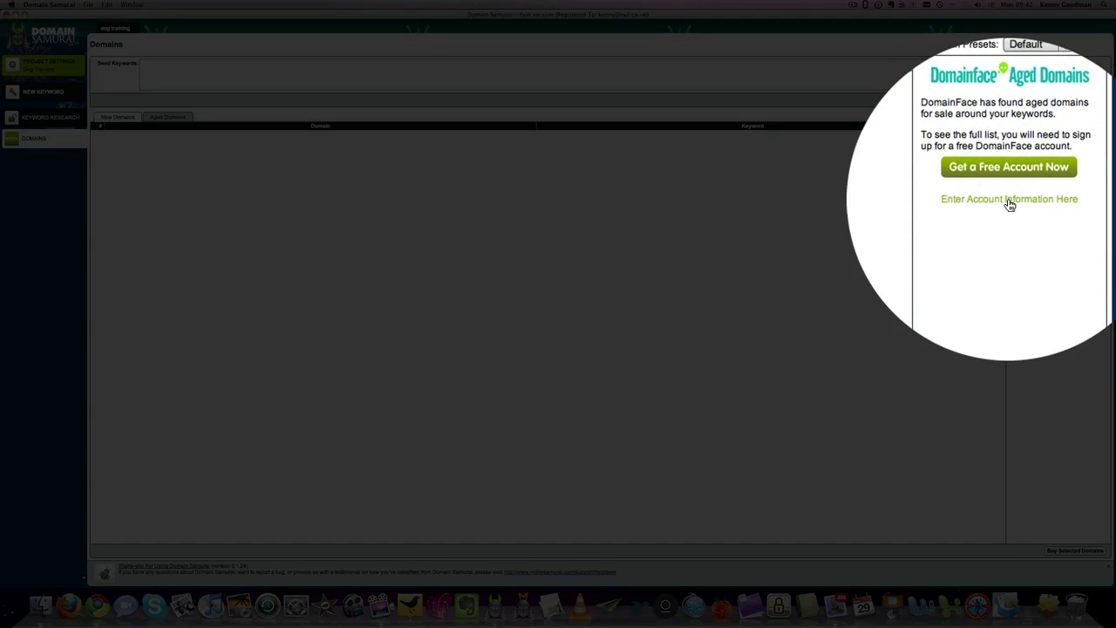
pyautogui.click(1010, 200)
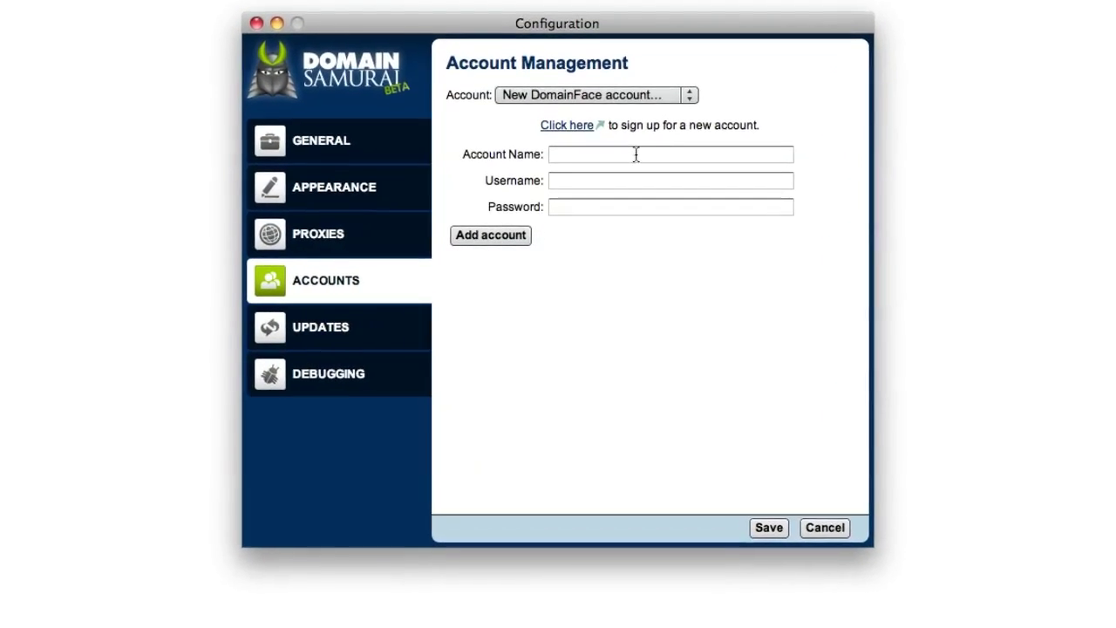
pyautogui.click(566, 155)
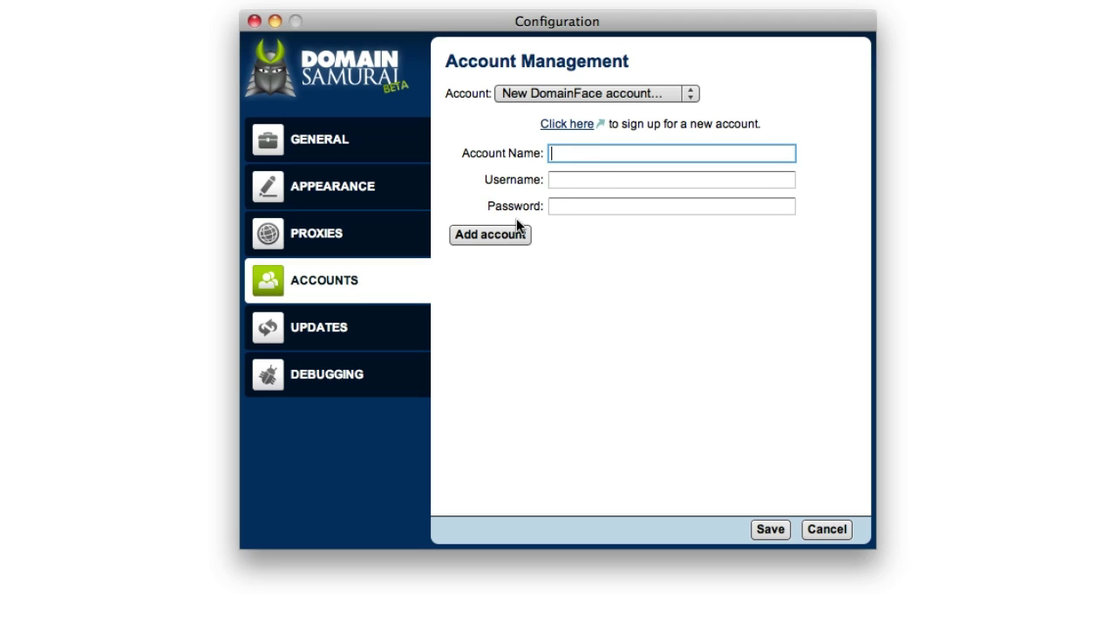
pyautogui.click(578, 177)
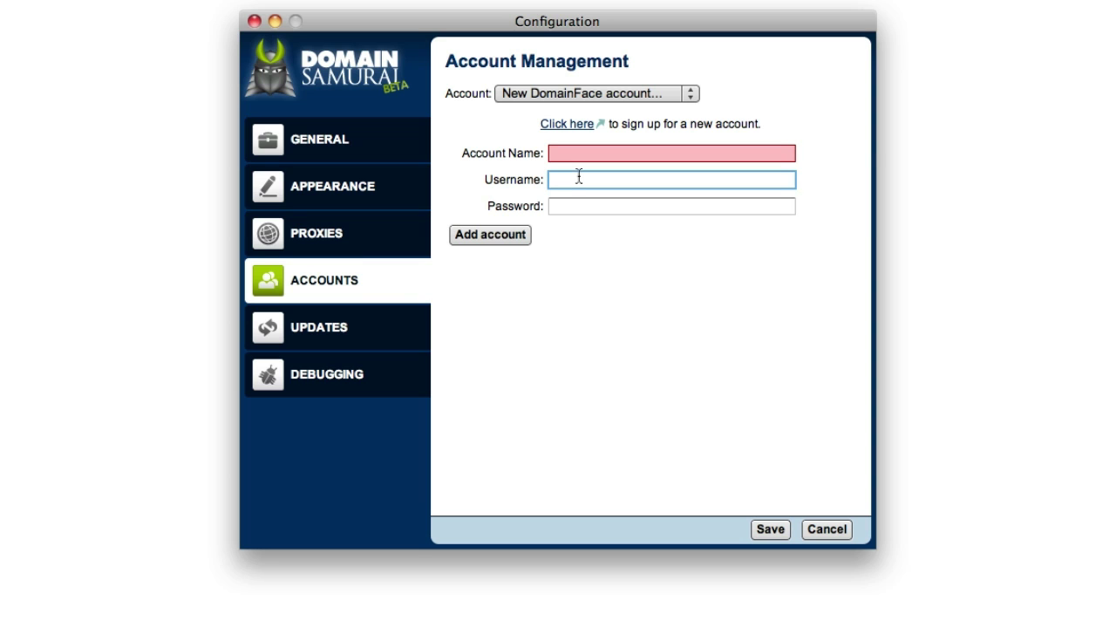
pyautogui.write('kennyg')
pyautogui.click(741, 543)
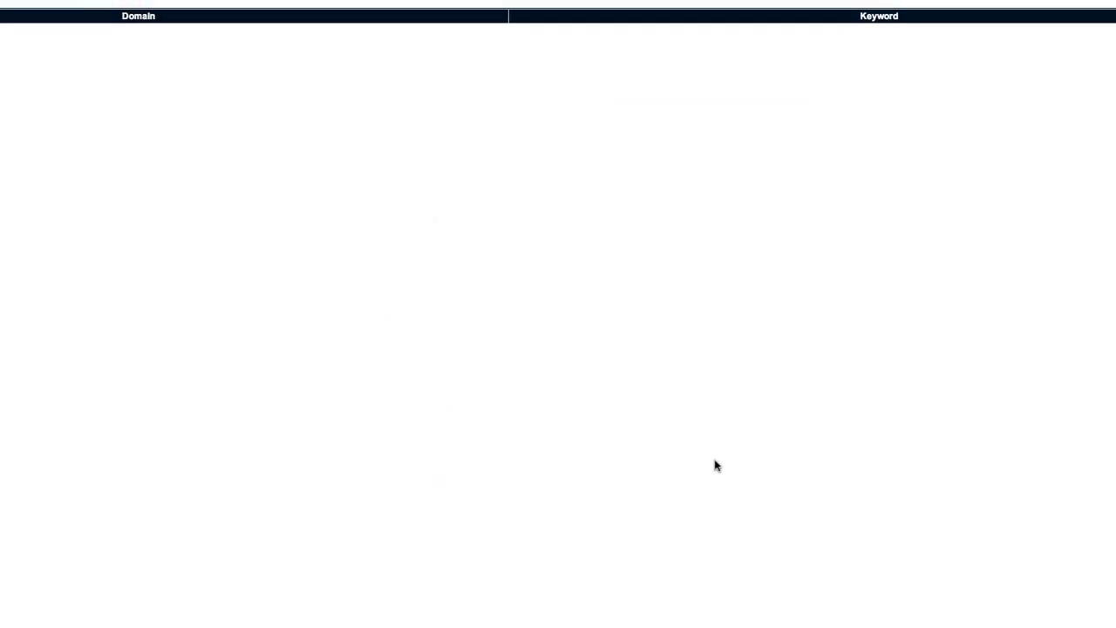
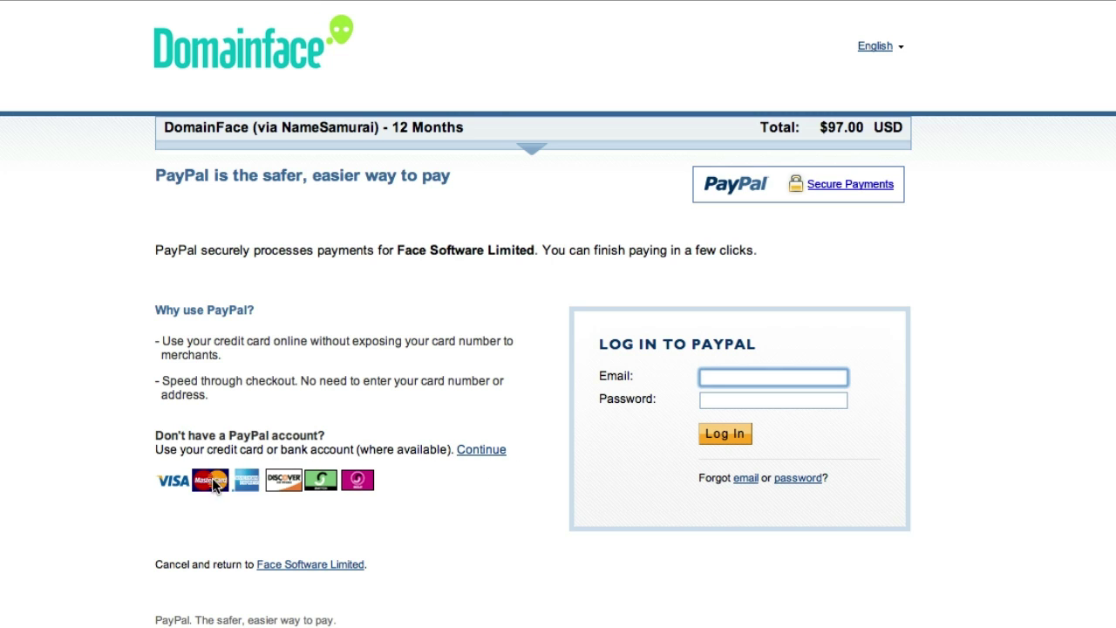
# Step: Choose PayPal's option to pay by credit card without a PayPal account for the DomainFace checkout
pyautogui.click(482, 450)
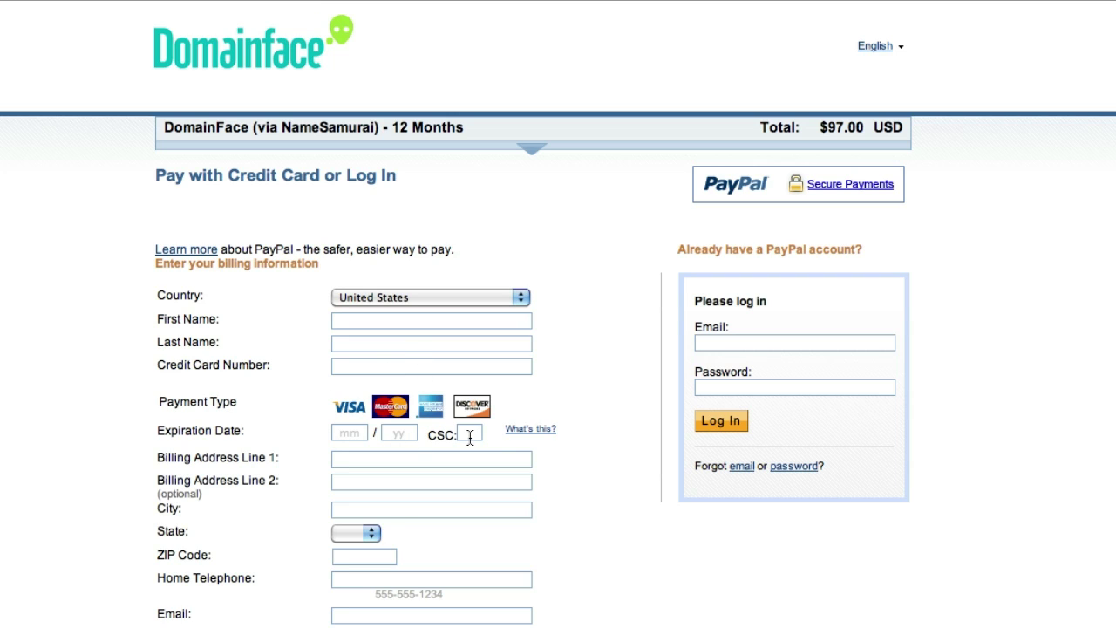
pyautogui.moveTo(539, 430)
pyautogui.scroll(-3, 364, 559)
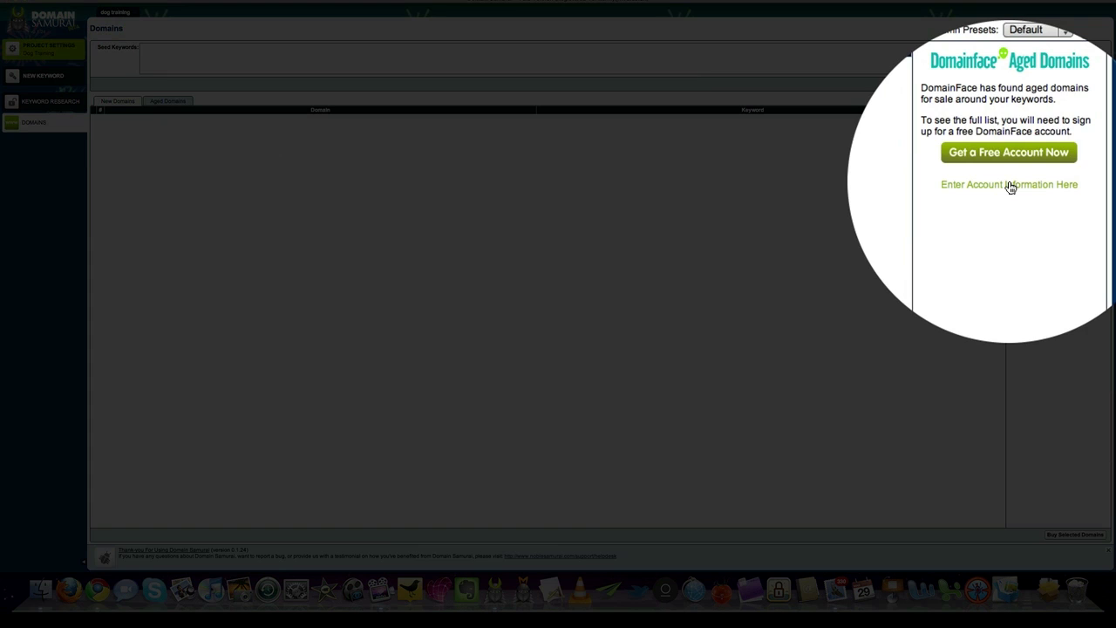
# Step: Enter the DomainFace username, account password and account name, then add the account and save
pyautogui.click(1010, 185)
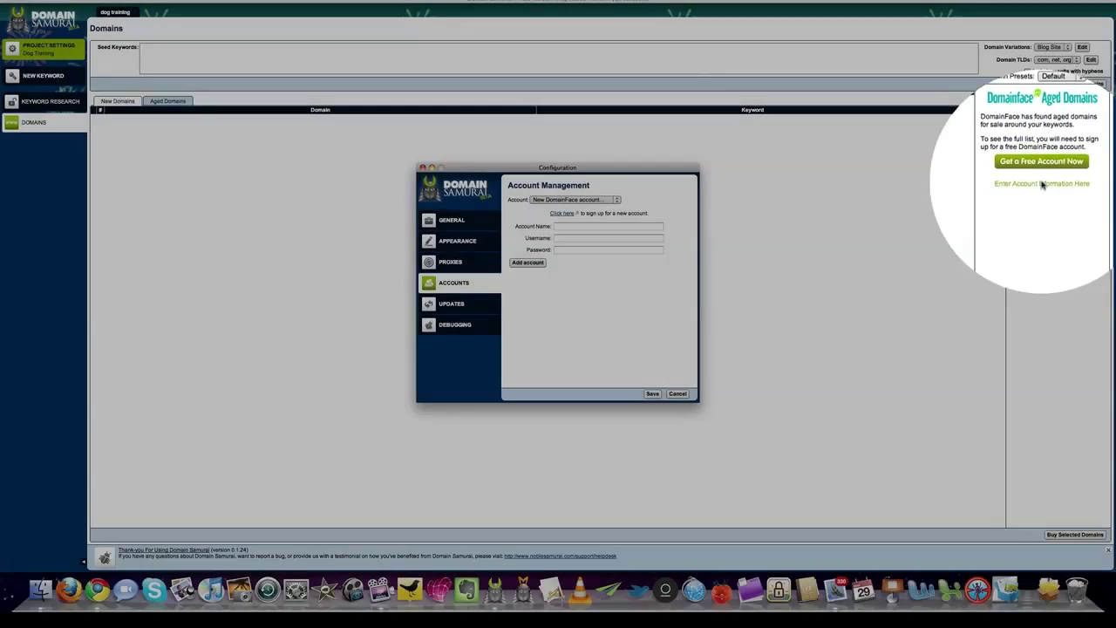
pyautogui.click(561, 238)
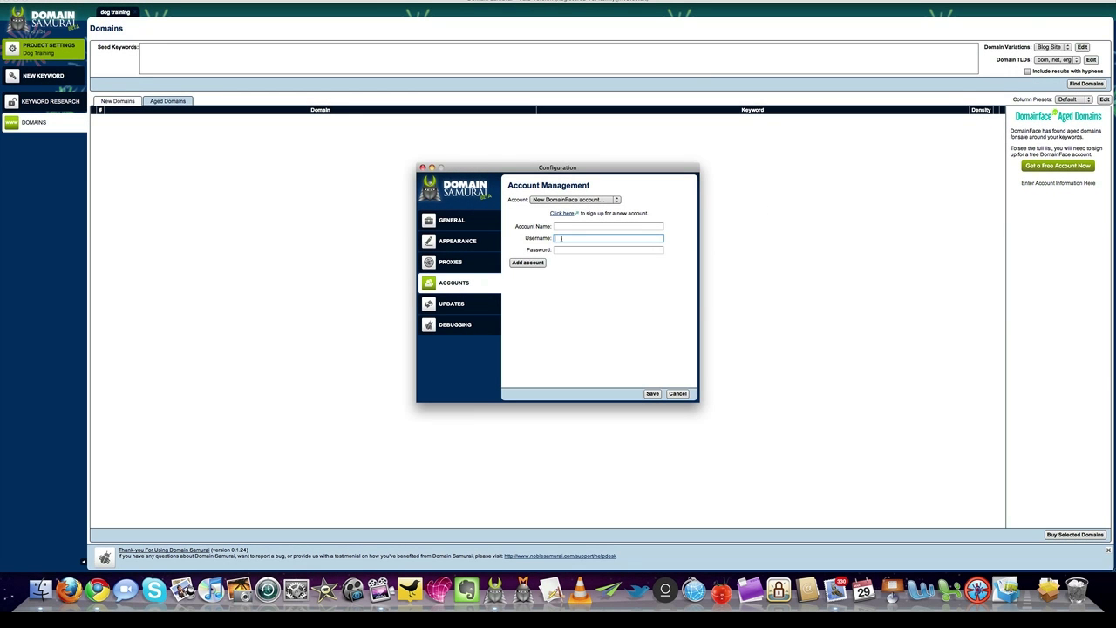
pyautogui.write('kennyg')
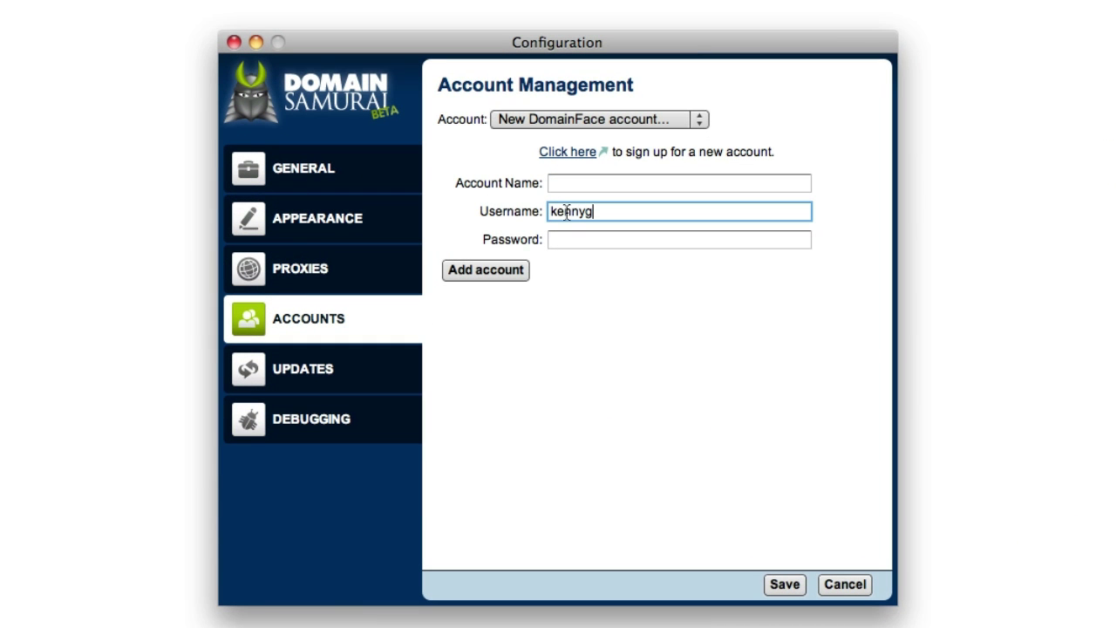
pyautogui.click(565, 240)
pyautogui.write('••••••••')
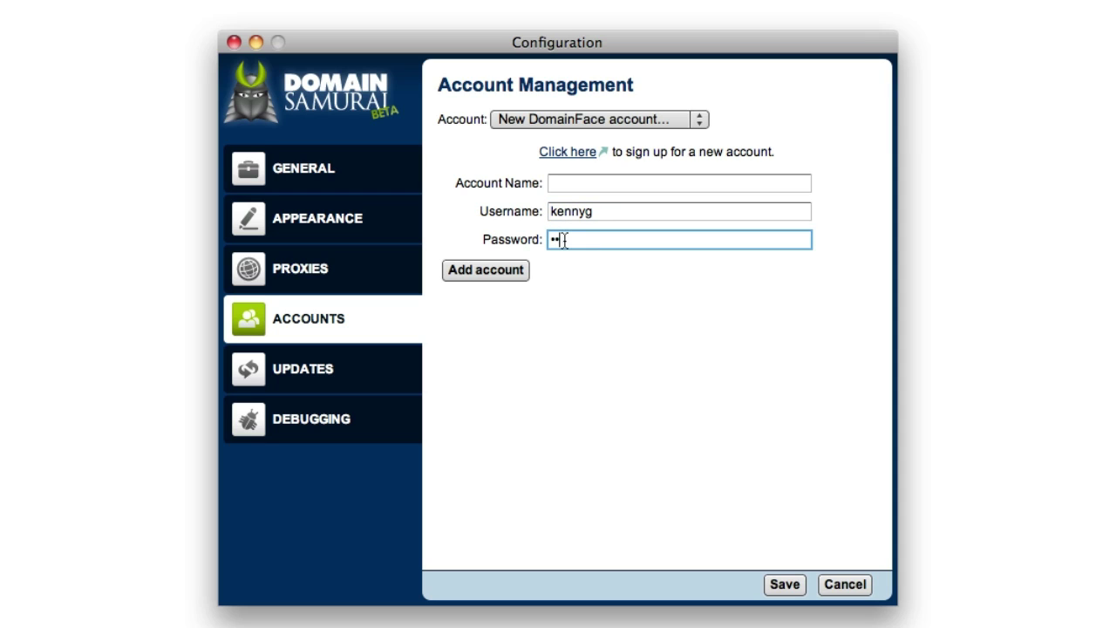
pyautogui.click(561, 183)
pyautogui.write('kennyg')
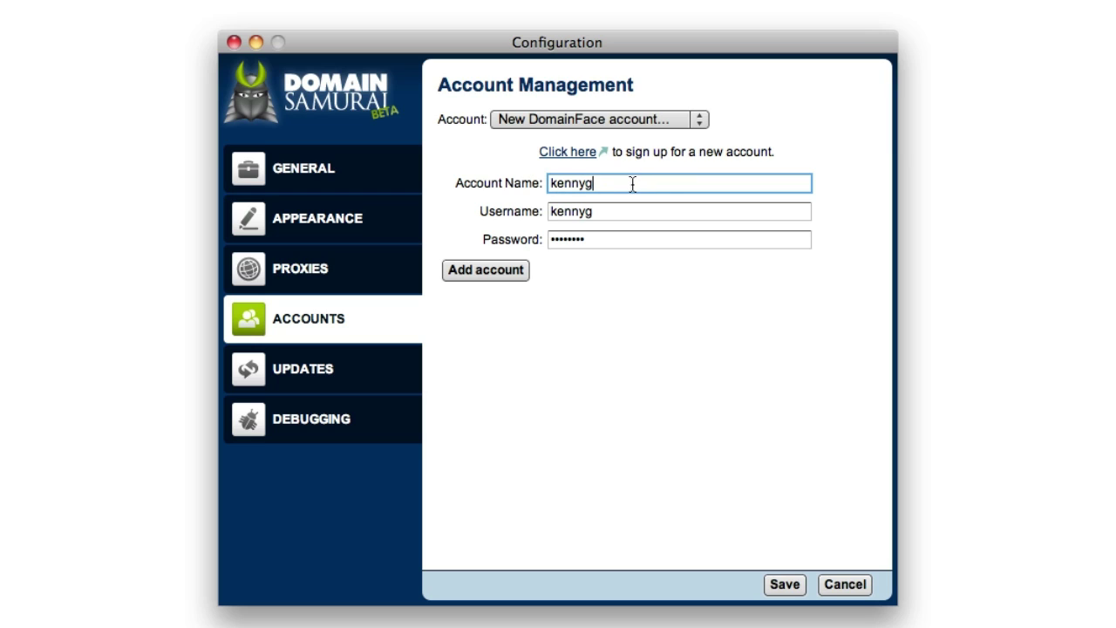
pyautogui.click(499, 270)
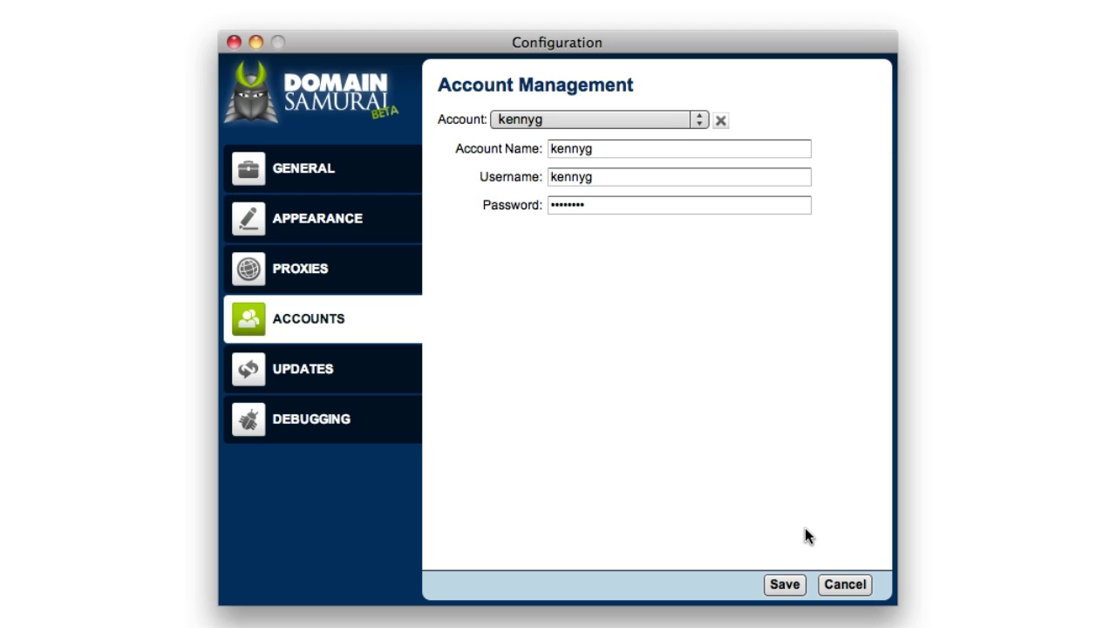
pyautogui.click(785, 583)
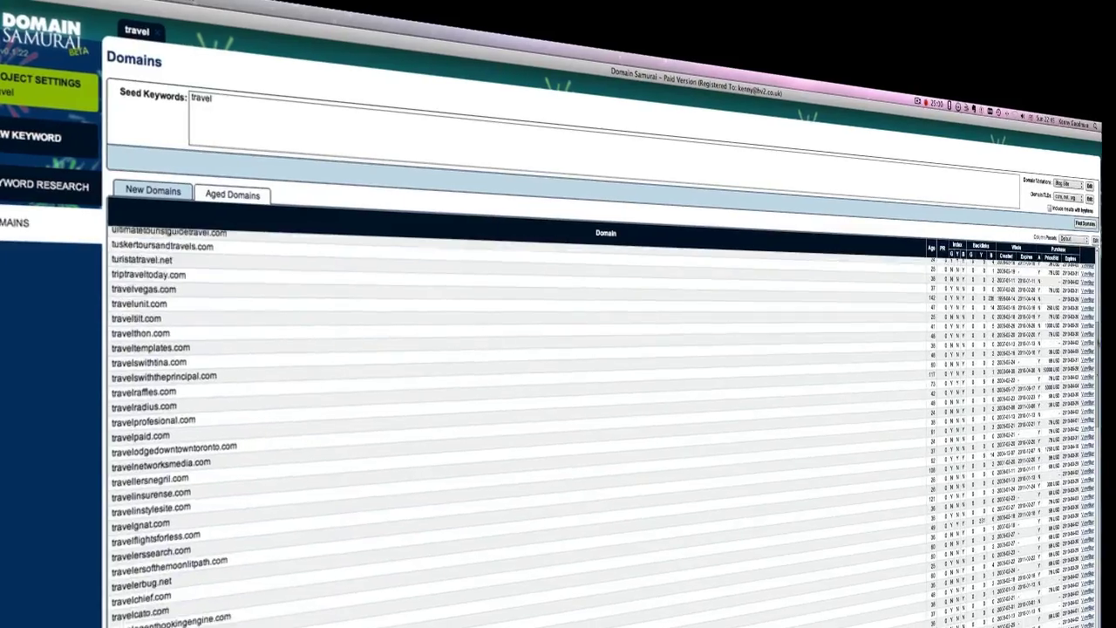
# Step: Scroll through the DomainFace aged domains listed for the seed keyword 'travel'
pyautogui.scroll(-10, 524, 419)
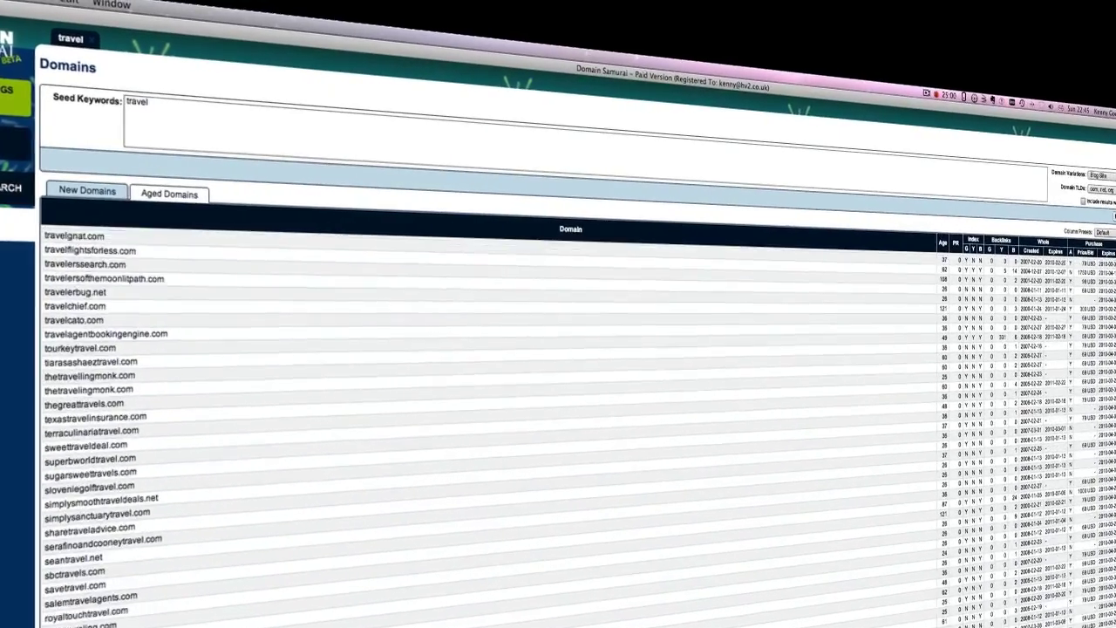
pyautogui.scroll(-10, 523, 419)
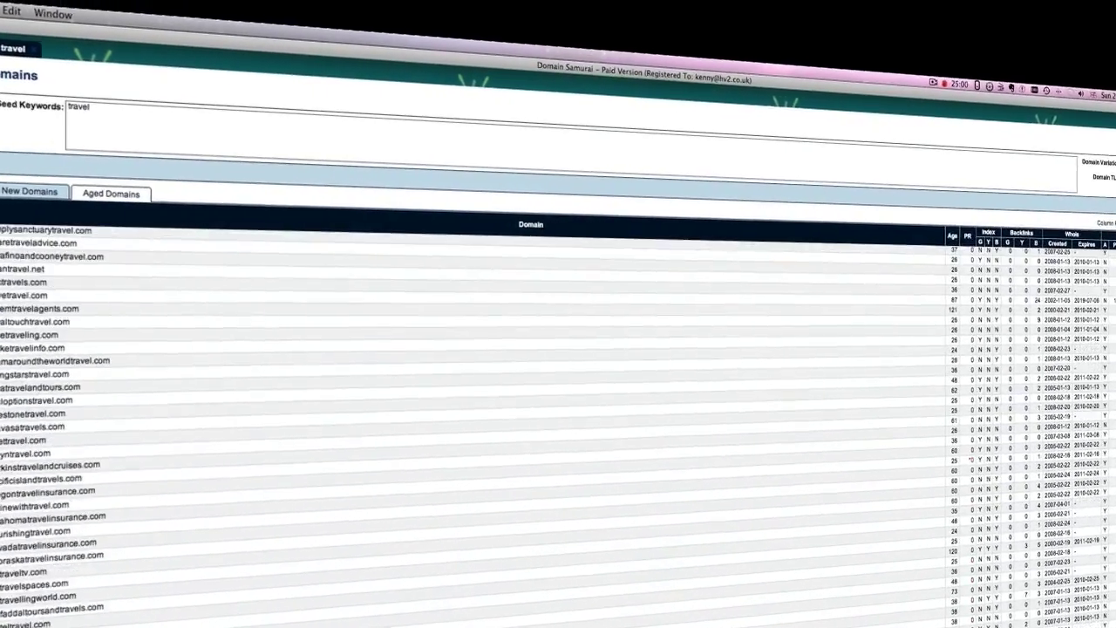
pyautogui.scroll(-5, 524, 418)
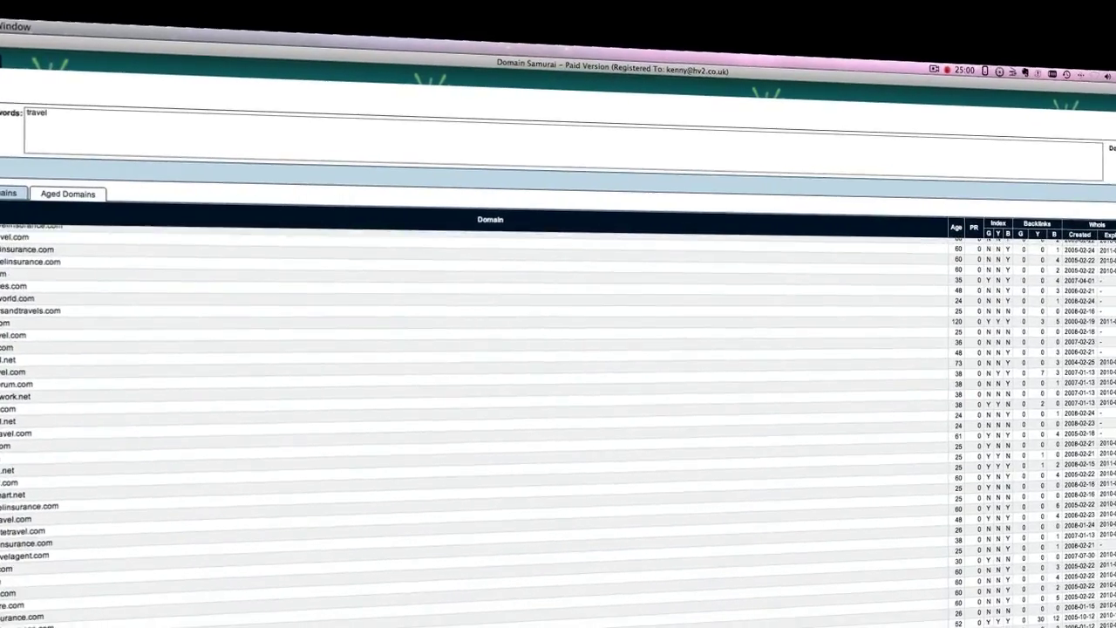
pyautogui.scroll(-2, 523, 418)
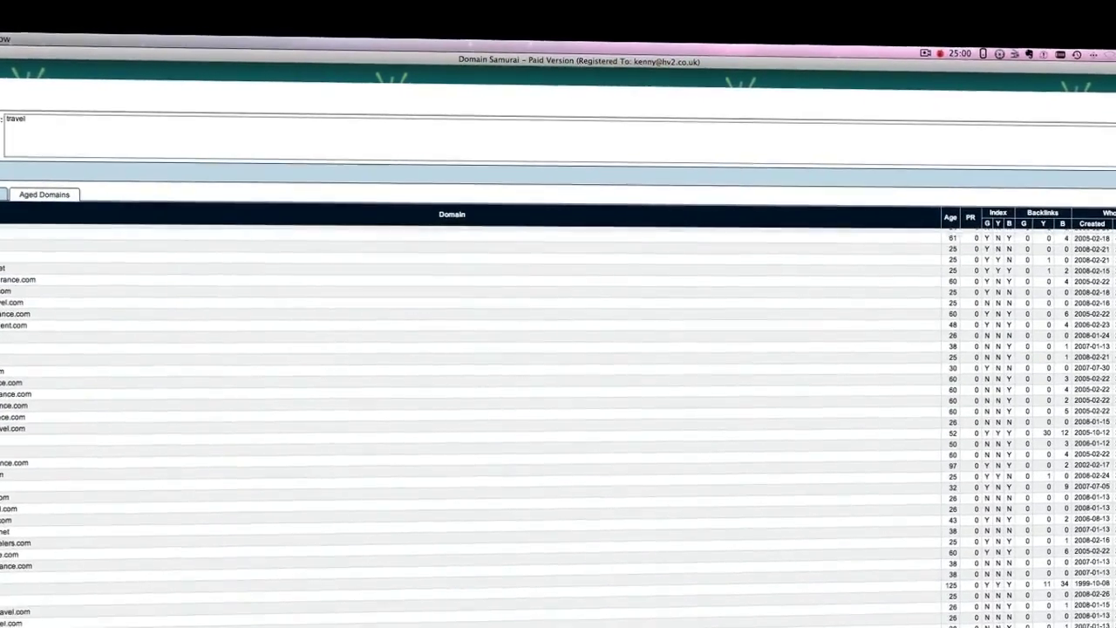